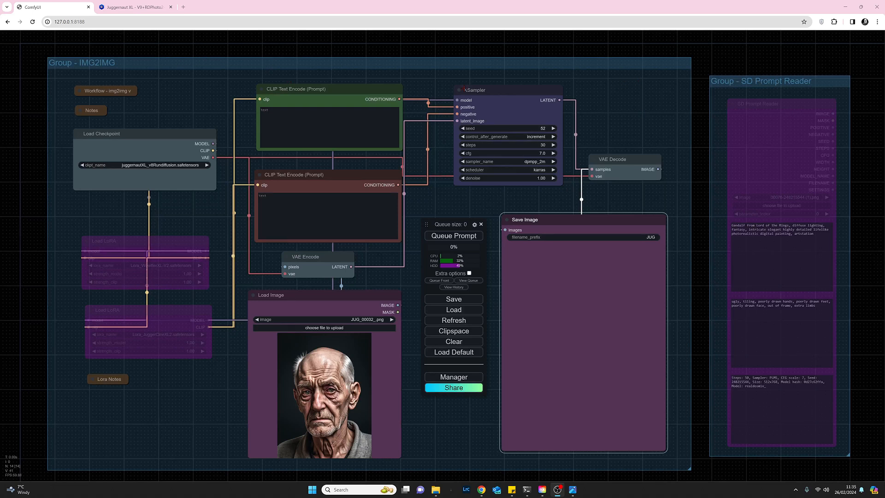
right_click(178, 71)
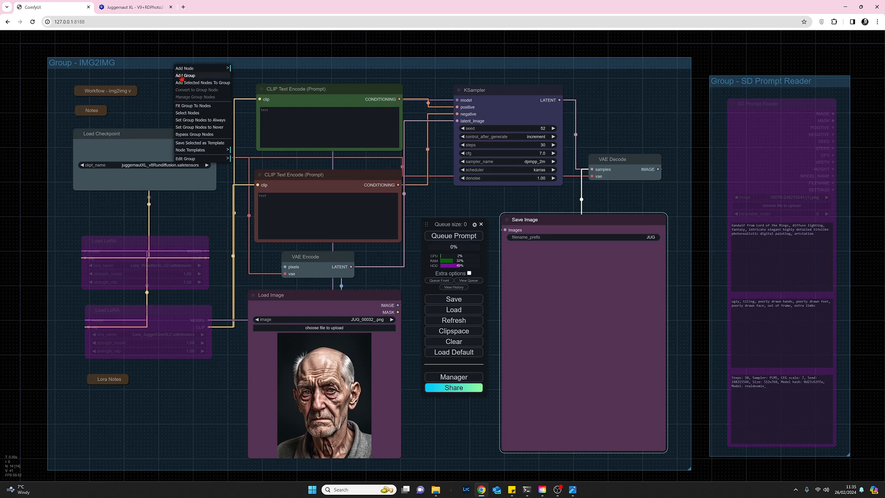
click(253, 64)
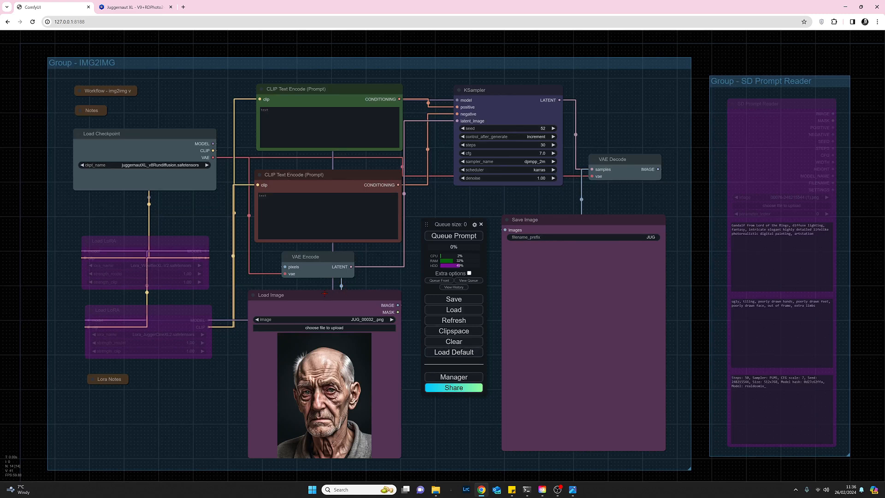
Step: Move the Load Image node over the bypassed LoRA nodes below Load Checkpoint, and return it to its place under VAE Encode
drag(315, 297, 122, 225)
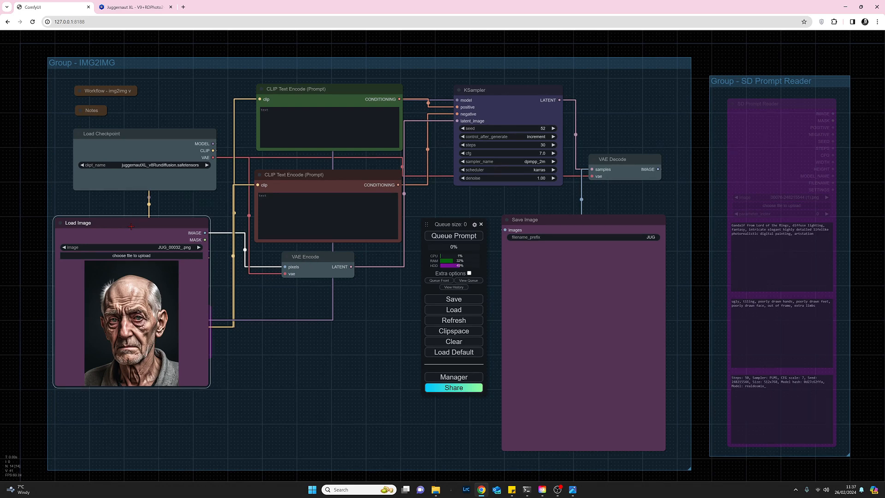
mouse_move(132, 221)
mouse_down()
mouse_move(136, 235)
mouse_move(135, 216)
mouse_up()
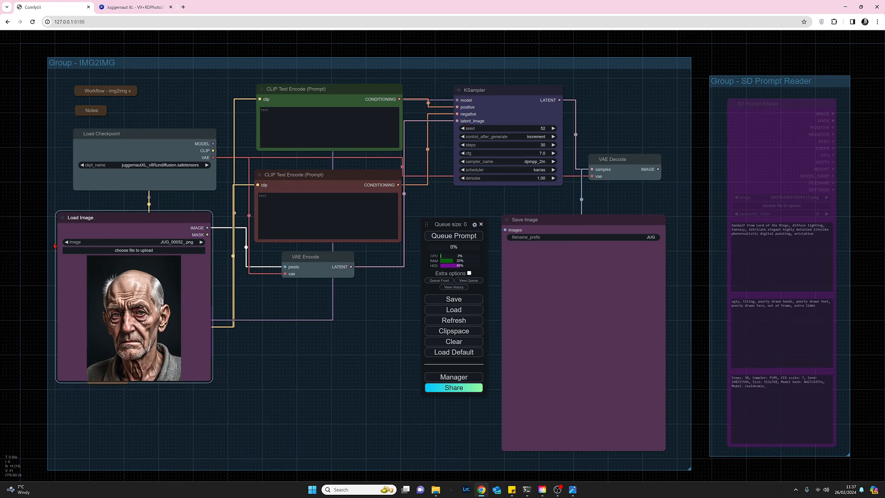
drag(123, 216, 318, 293)
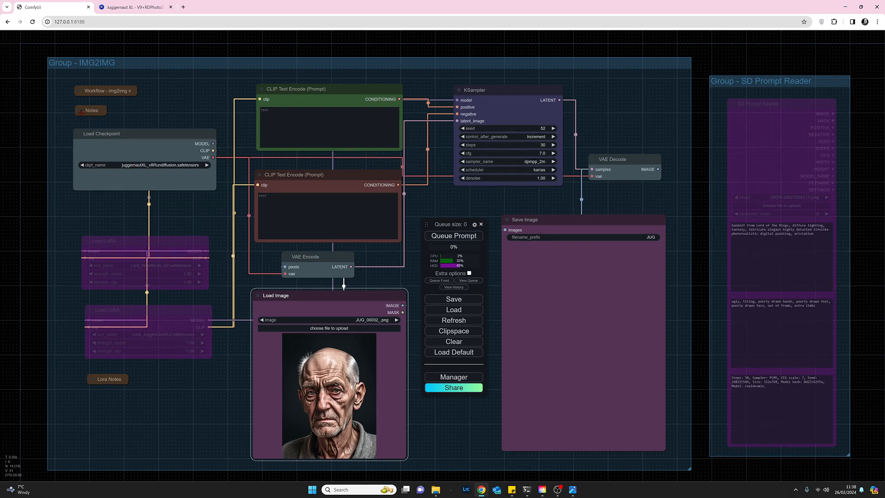
Step: Expand the Lora Notes node to read the LoRA trigger words, and collapse it again
click(93, 379)
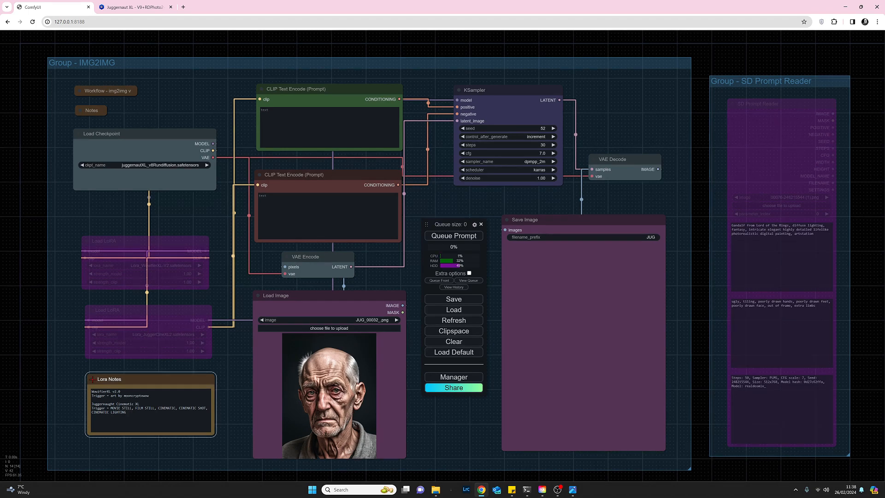
click(93, 379)
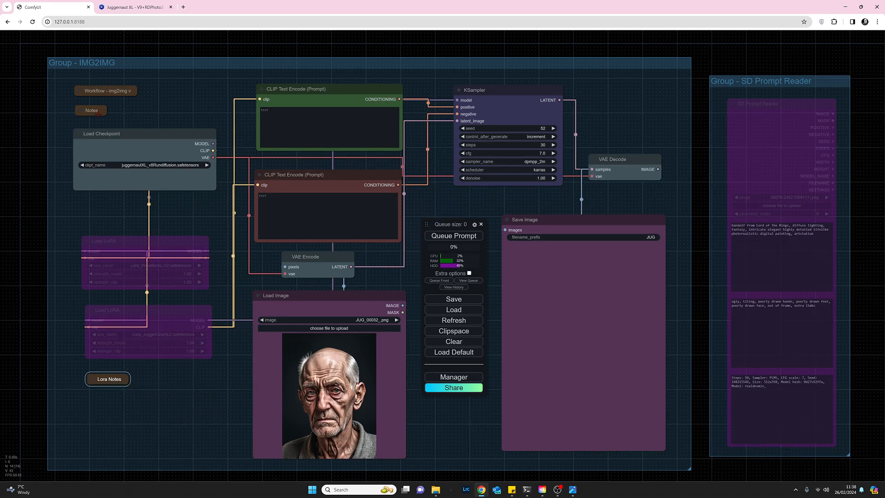
Step: Expand the workflow note, copy its text as the file name, and save the workflow as "Workflow - img2img v2.json"
click(79, 93)
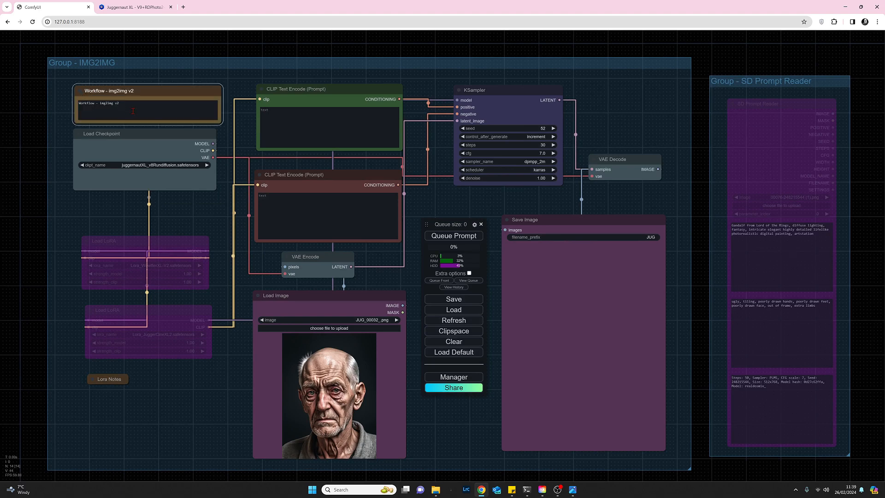
drag(121, 104, 89, 105)
key(ctrl+c)
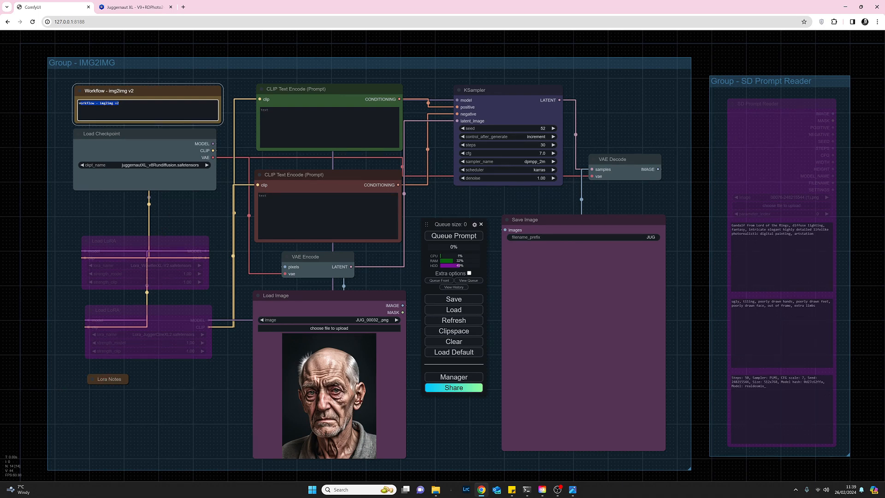
click(461, 299)
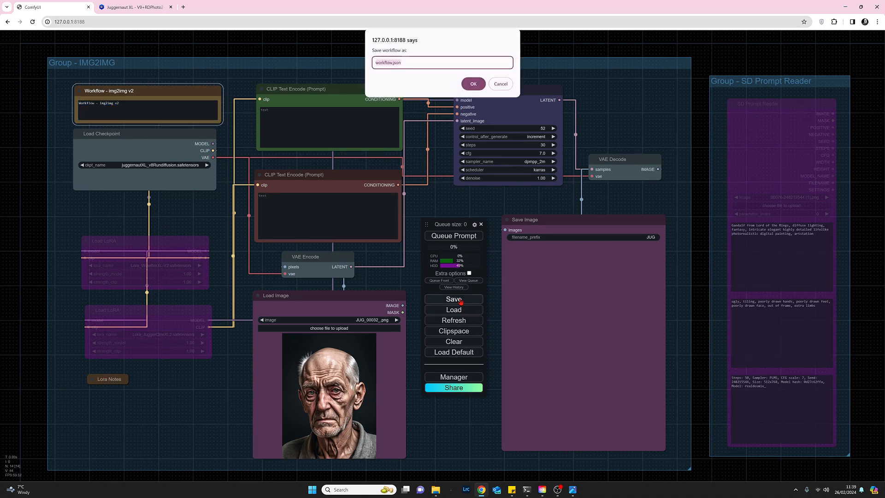
click(392, 63)
drag(390, 63, 358, 65)
key(ctrl+v)
key(Home)
text(W)
text(.)
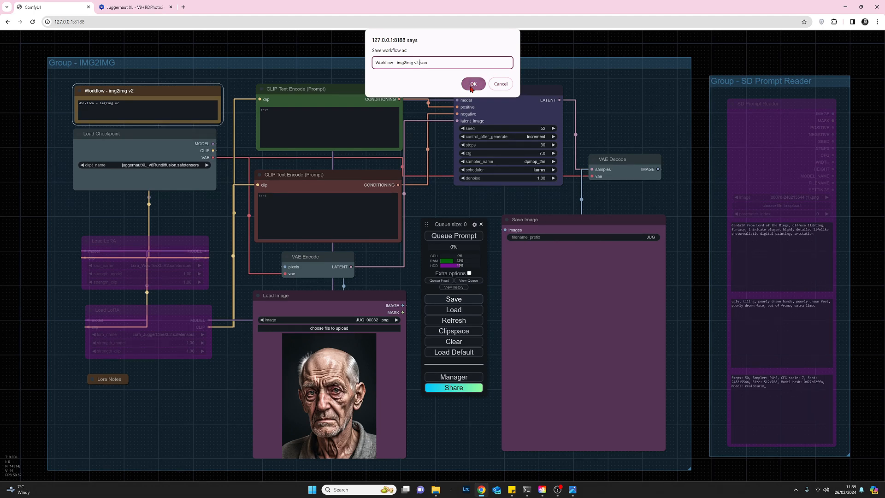
click(472, 85)
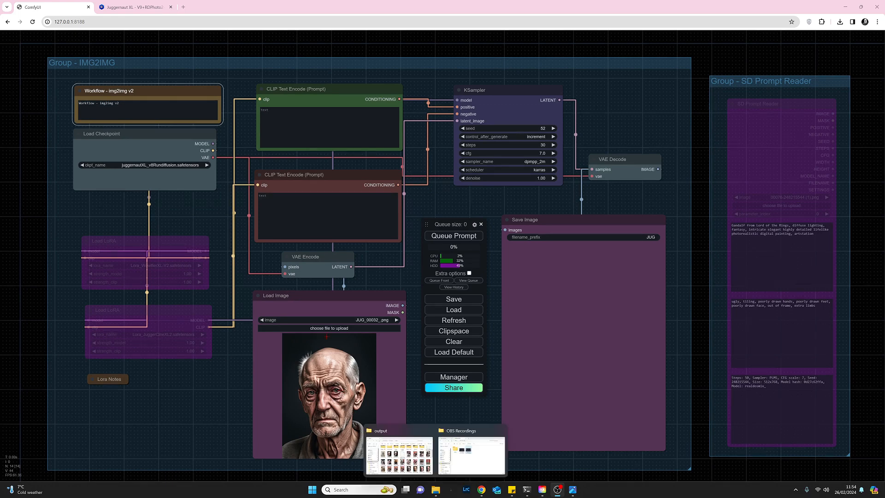
Step: Switch to the photo viewer to examine the astronaut image JUG_00047_.png, and return to the workflow
click(573, 490)
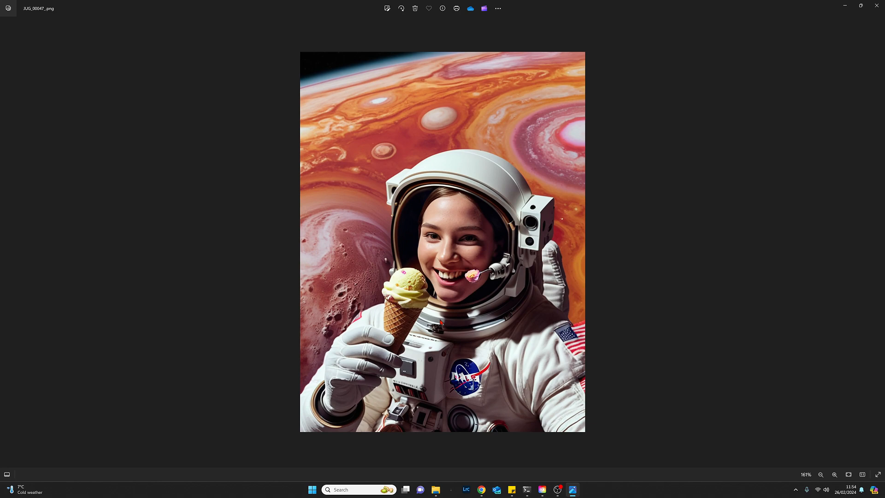
click(845, 6)
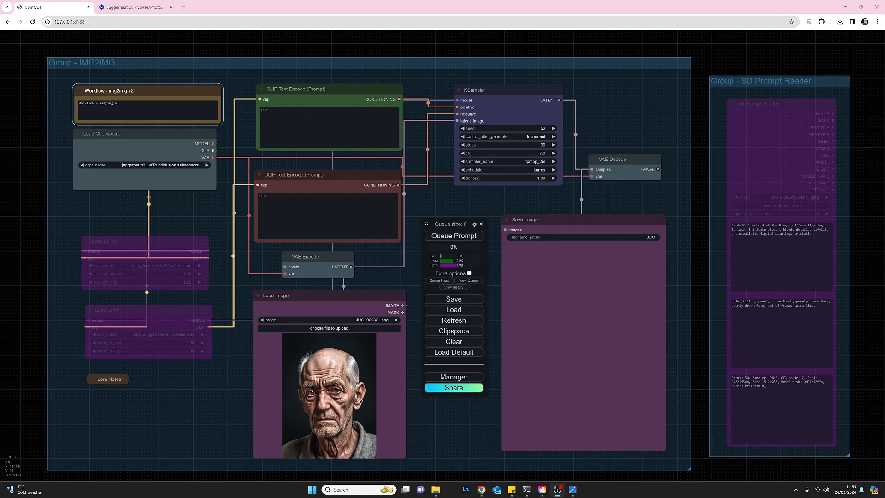
click(573, 489)
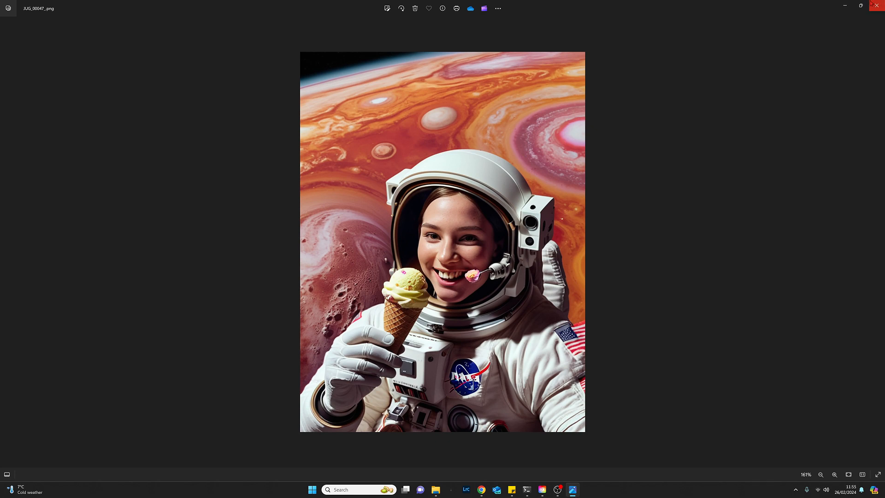
click(846, 6)
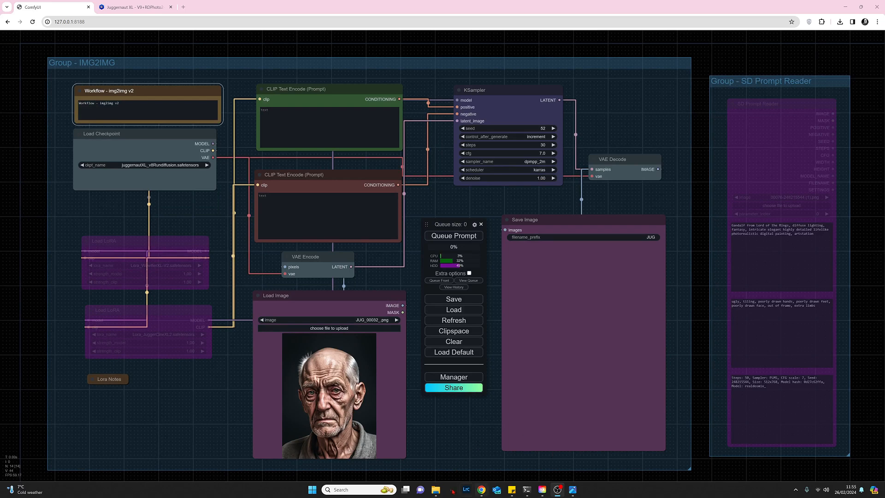
Step: View JUG_00058_.png and the two images after it from the output folder, and return to the workflow
mouse_move(436, 492)
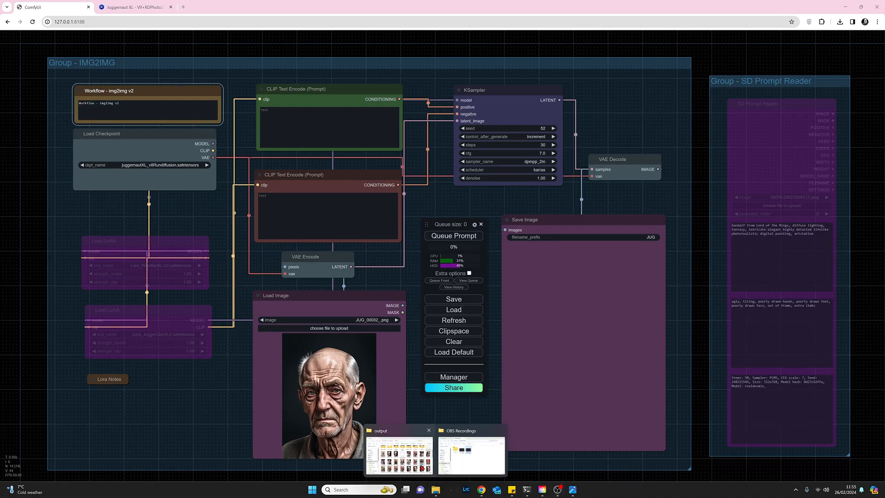
click(424, 466)
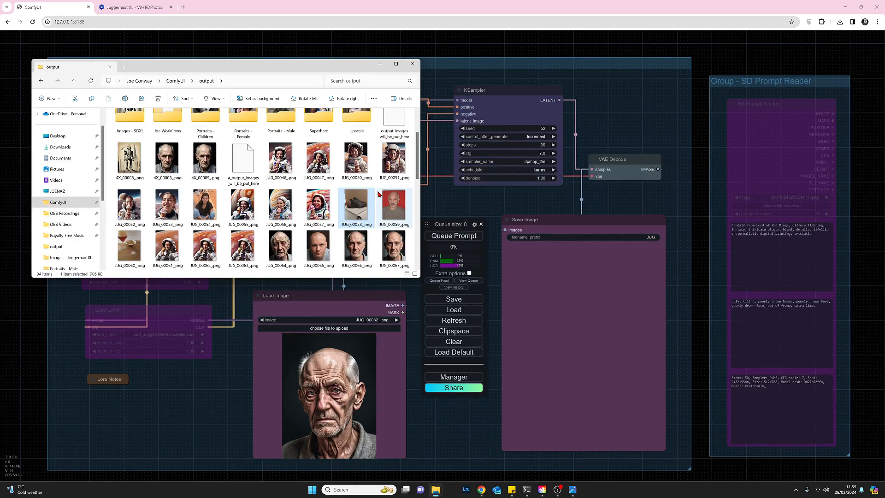
double_click(356, 210)
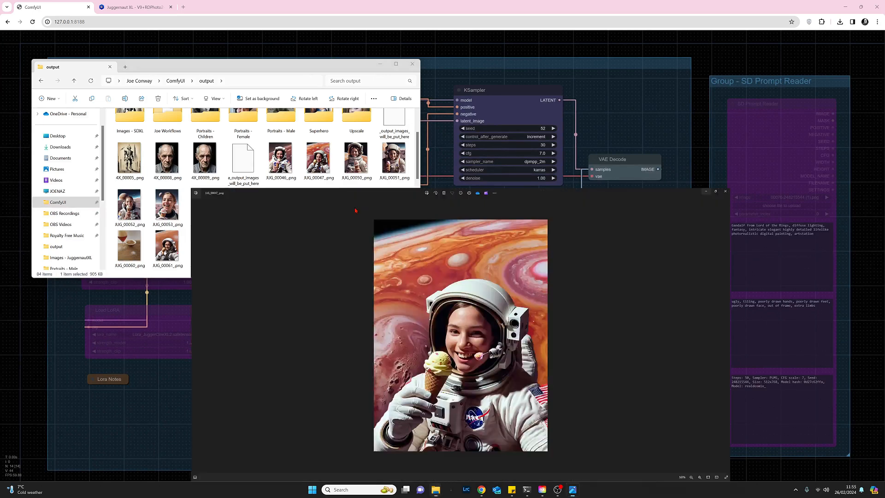
scroll(582, 270, up, 3)
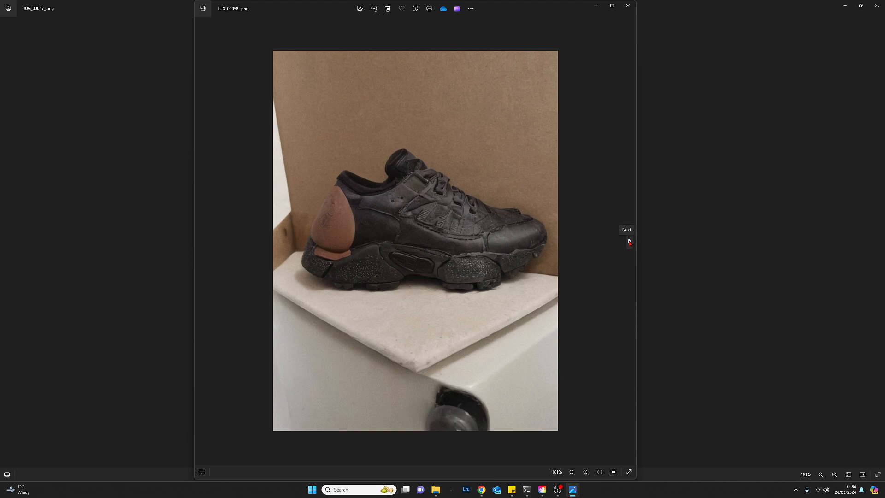
click(630, 242)
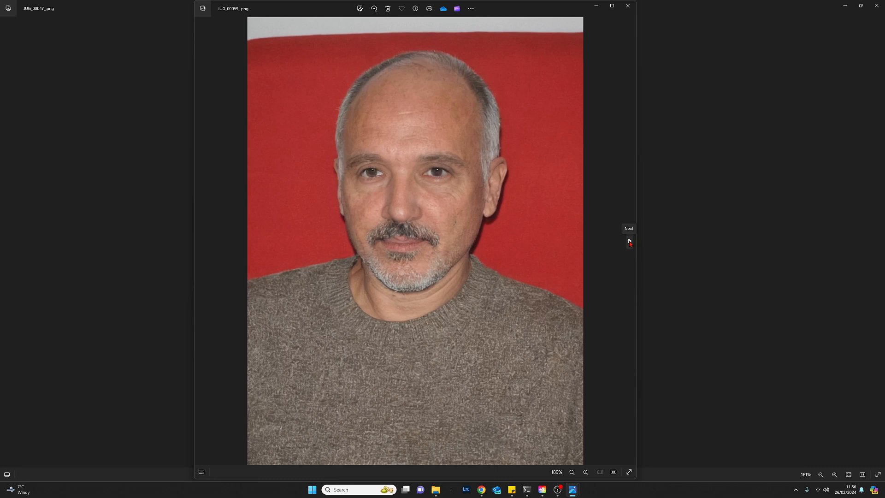
click(630, 240)
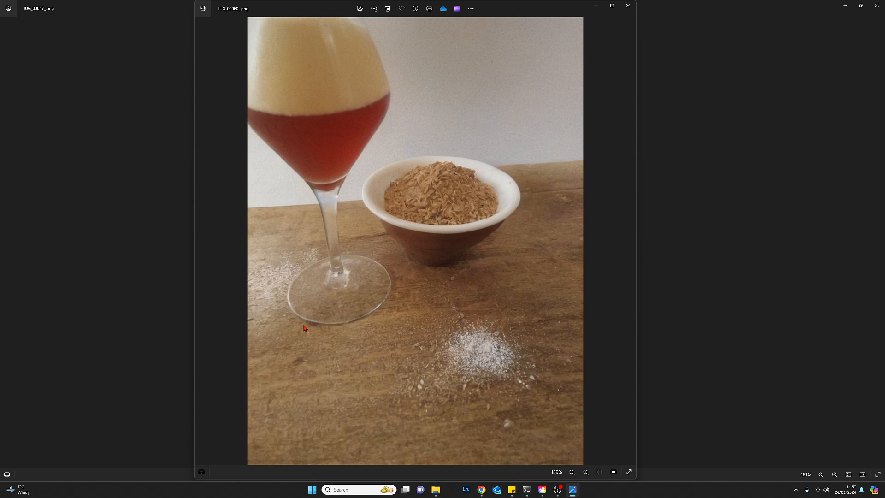
click(630, 9)
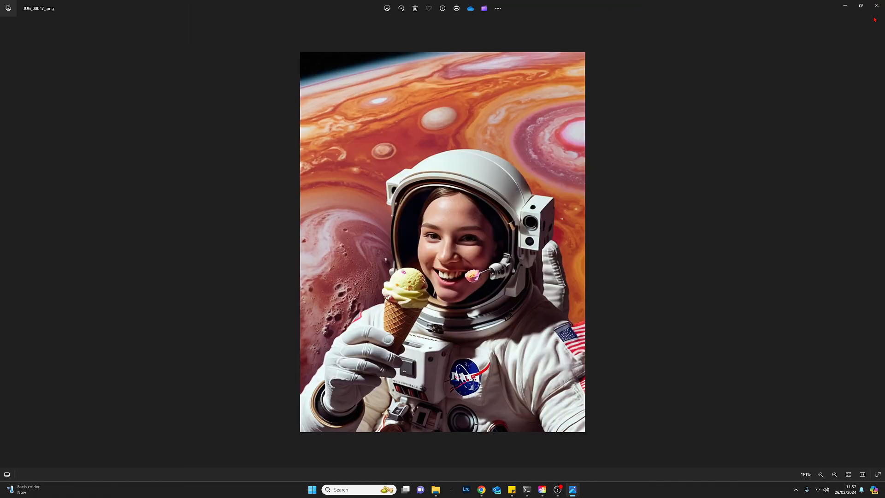
click(847, 9)
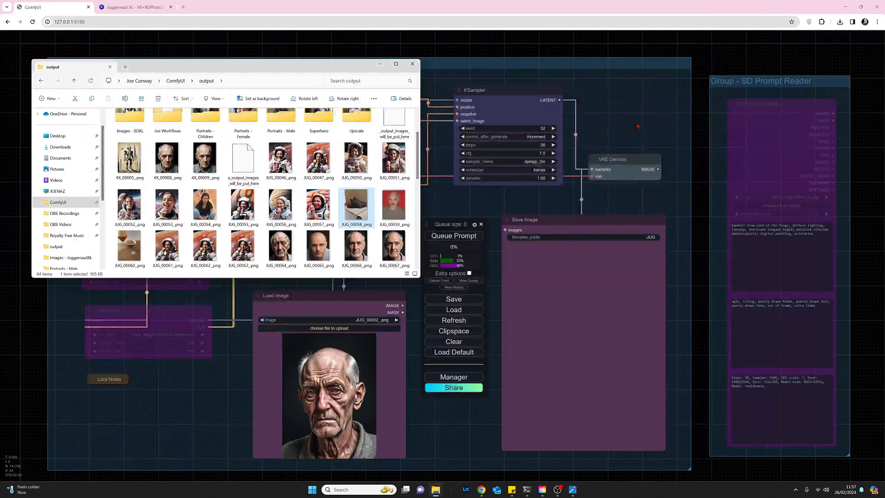
click(380, 64)
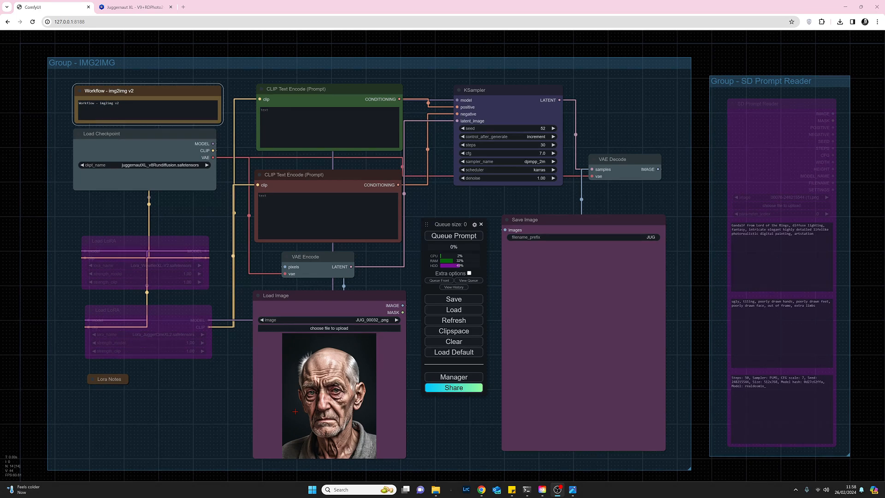
Step: Generate an image from the loaded JUG_00032_.png portrait with the current KSampler settings
click(461, 239)
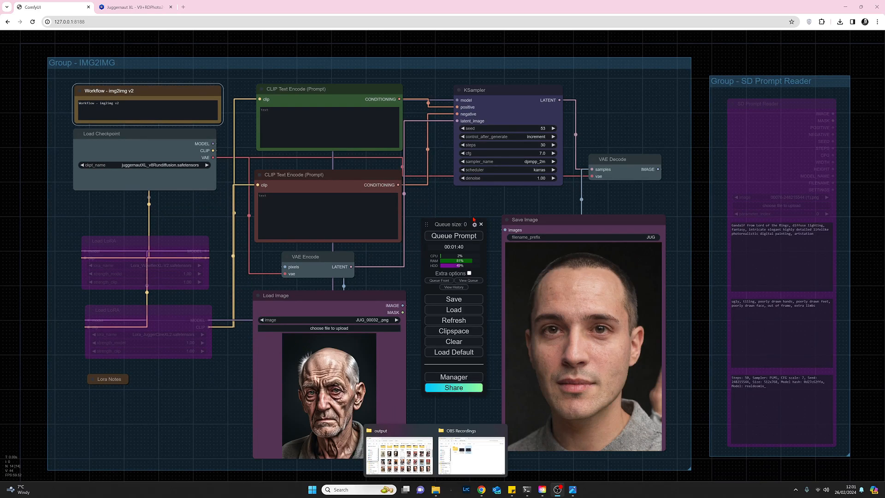
Step: Set the KSampler's denoise to 0.2 and generate the image again
click(510, 178)
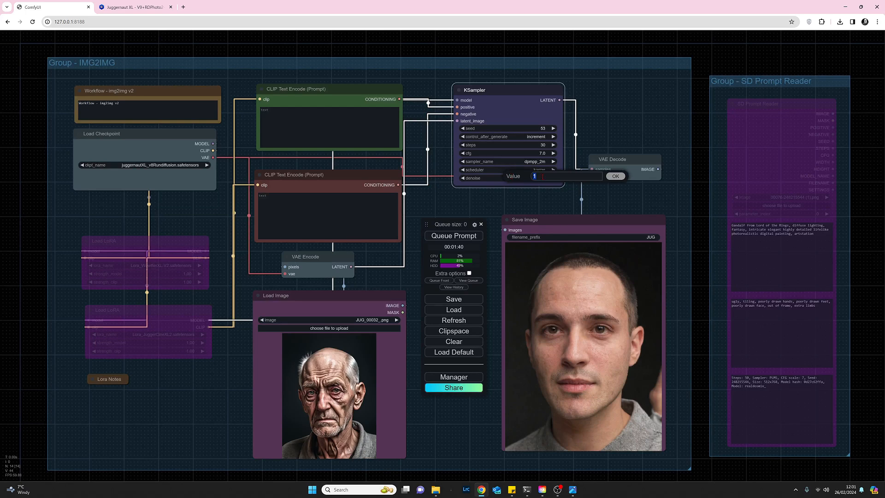
text(0.2)
key(Return)
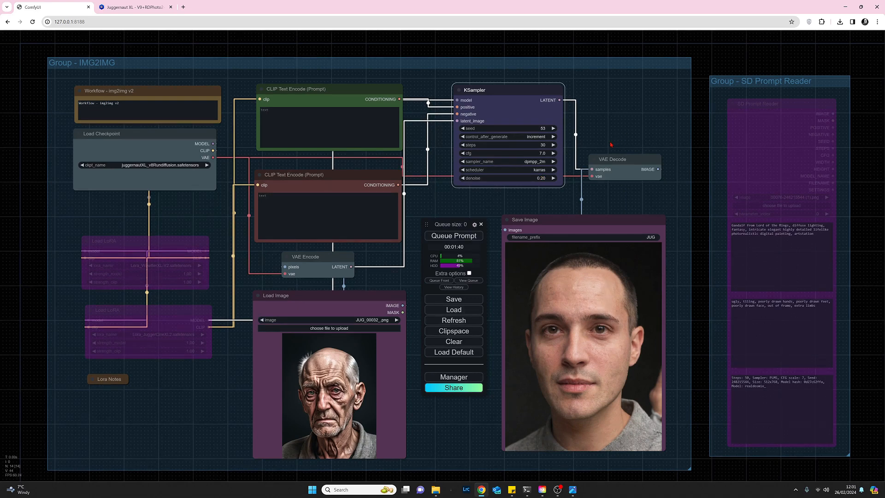
click(450, 239)
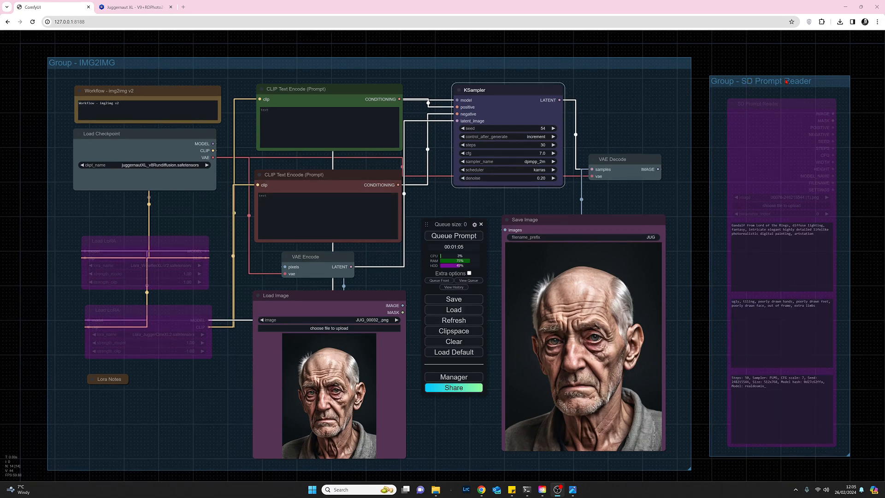
Step: Enable the SD Prompt Reader node by removing its bypass
right_click(749, 121)
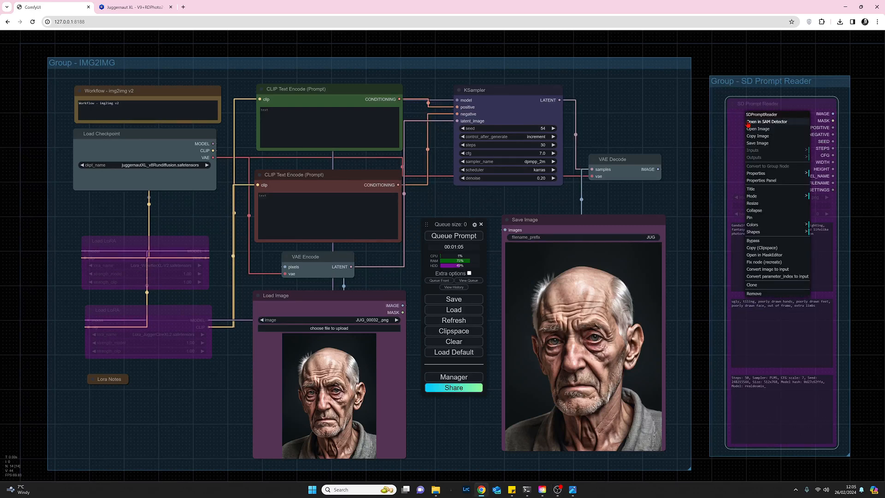
click(762, 240)
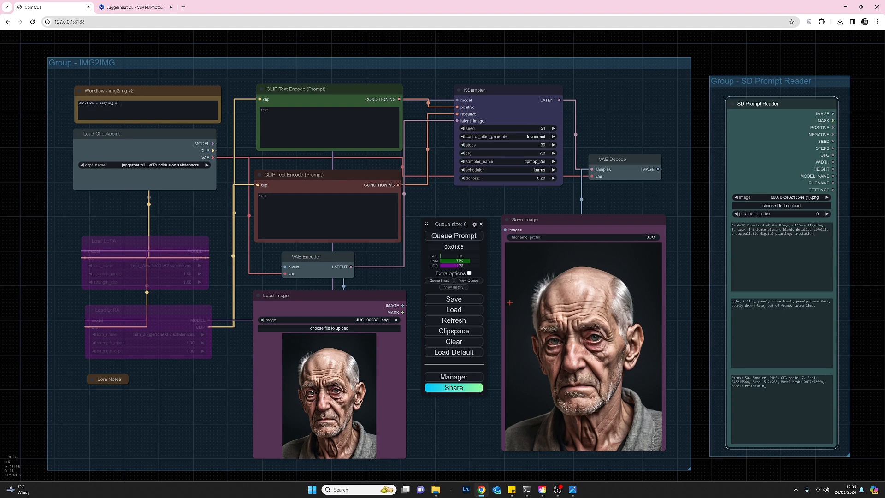
Step: Search the ComfyUI Manager's custom nodes for "reader" to check the comfyui-prompt-reader-node entry, and return to the workflow
click(448, 380)
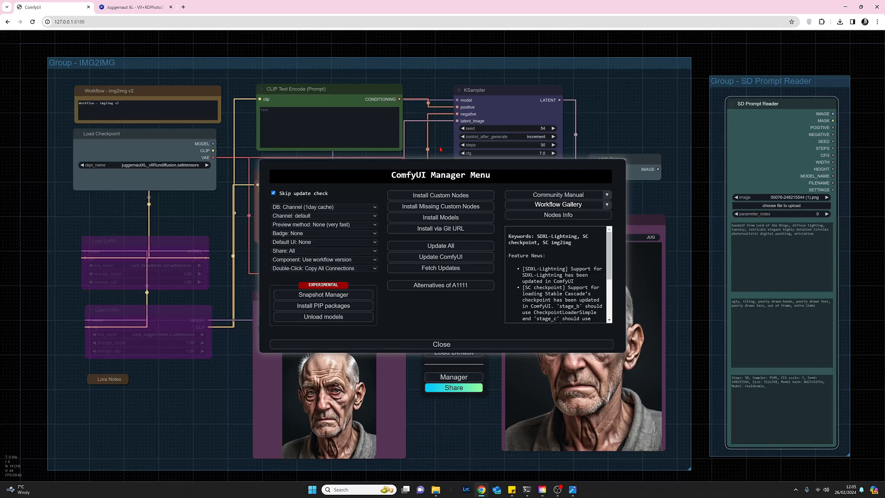
click(430, 197)
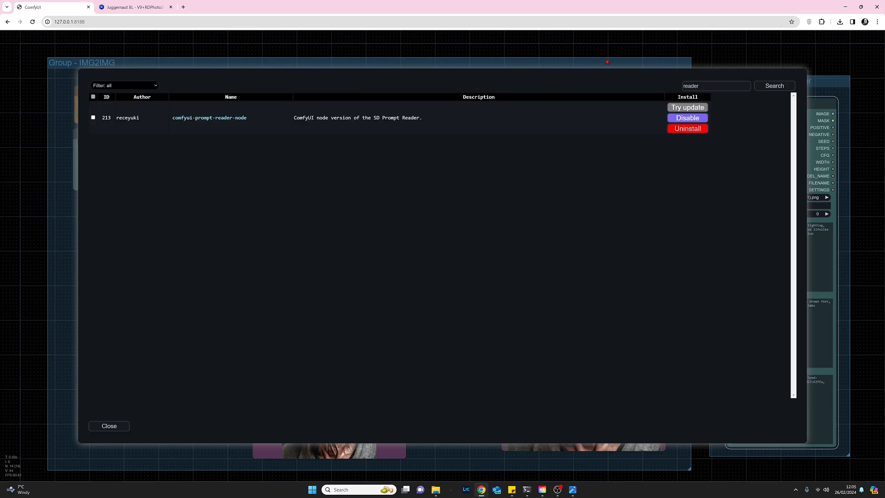
drag(595, 79, 522, 93)
click(109, 426)
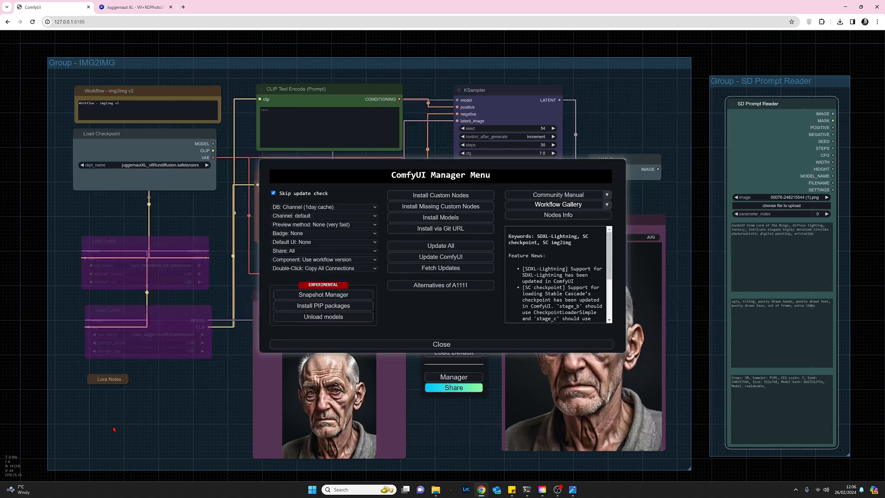
click(458, 347)
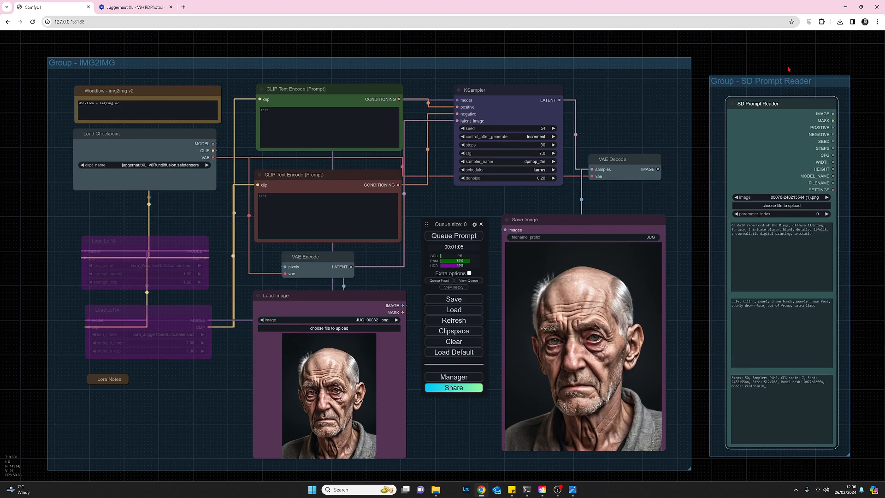
Step: Search the canvas node finder for "reader" to look up the SD Prompt Reader node
right_click(761, 61)
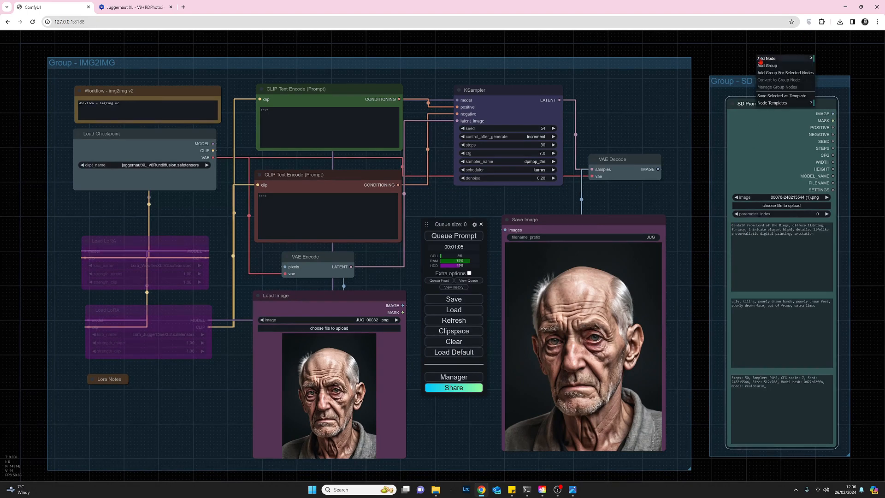
double_click(747, 58)
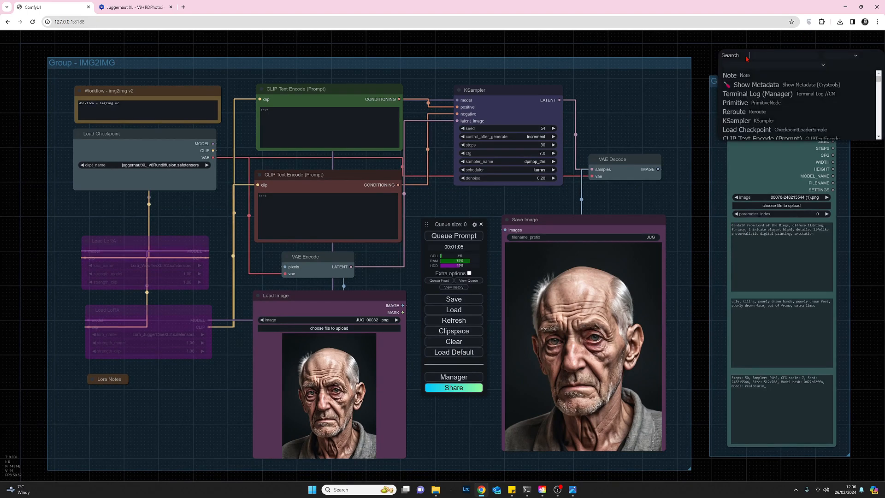
text(reader)
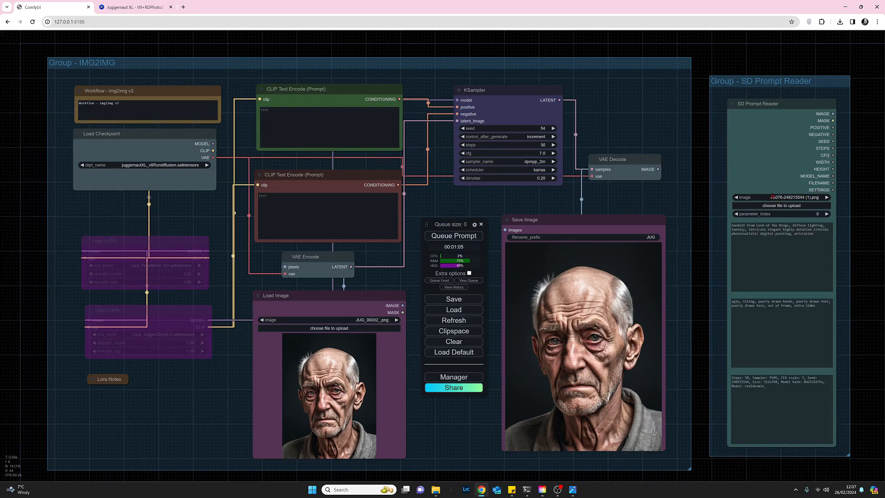
Step: Load the portrait JUG_00032_.png from the Portraits - Male folder into the SD Prompt Reader node
click(773, 196)
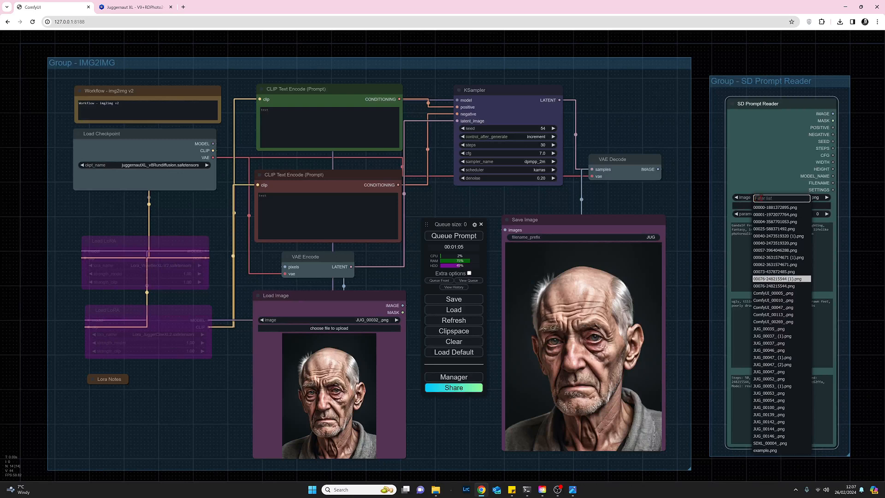
click(758, 179)
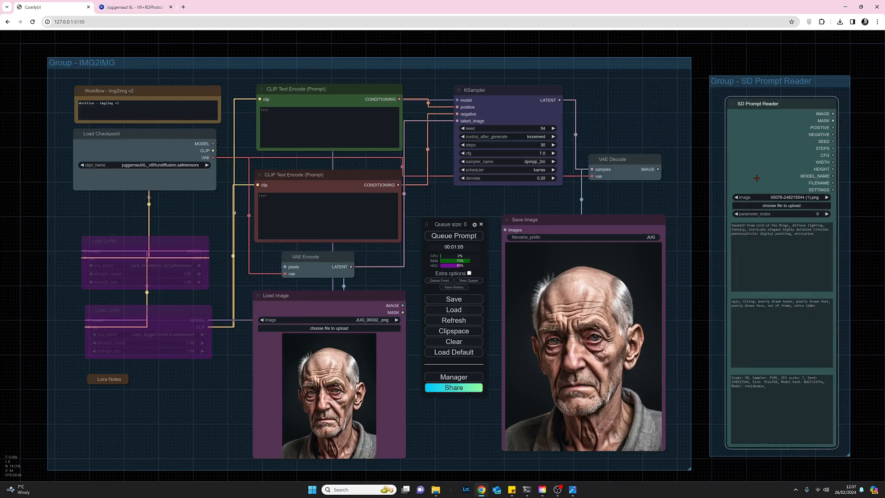
click(774, 206)
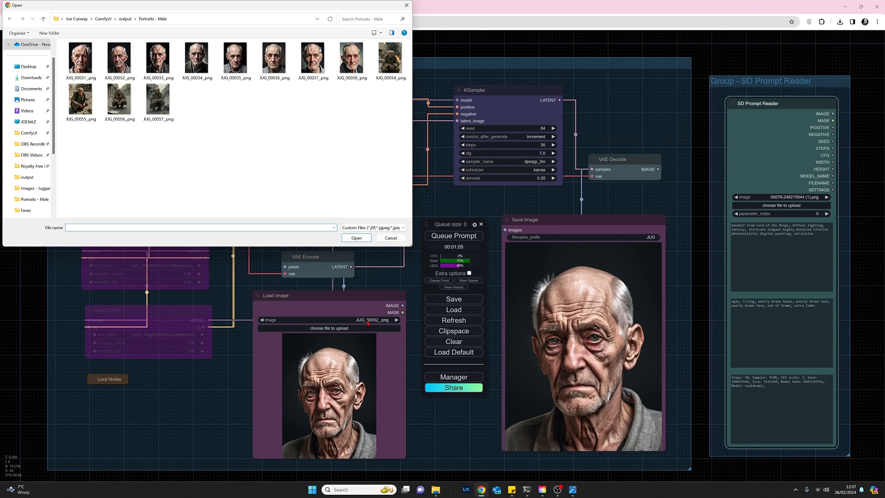
click(127, 63)
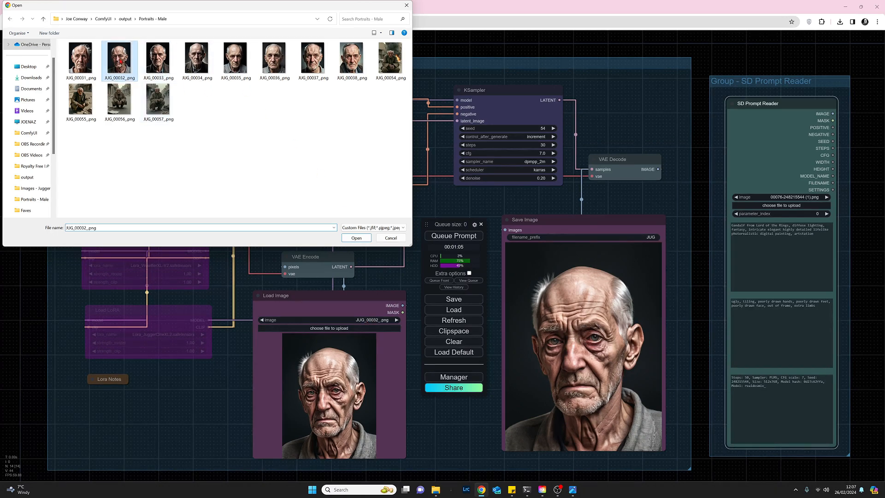
click(357, 238)
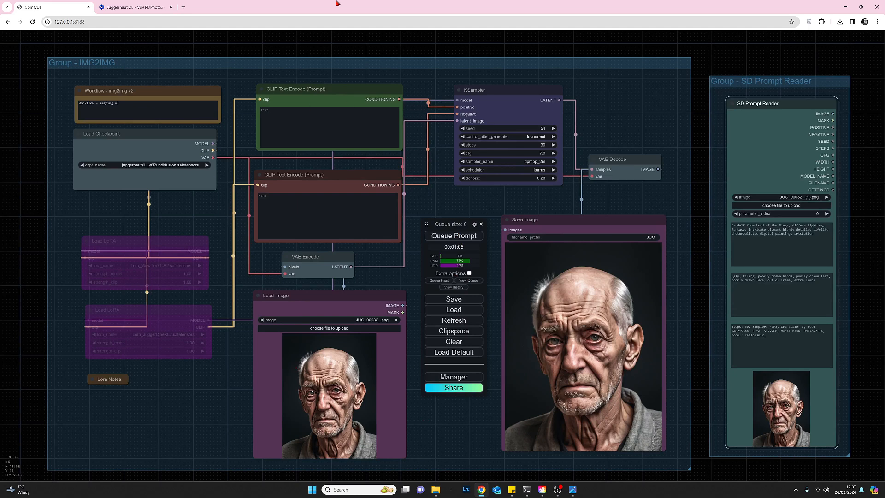
Step: Set the IMG2IMG group's nodes to Never and run the queue so only the SD Prompt Reader reads the image's metadata
right_click(362, 67)
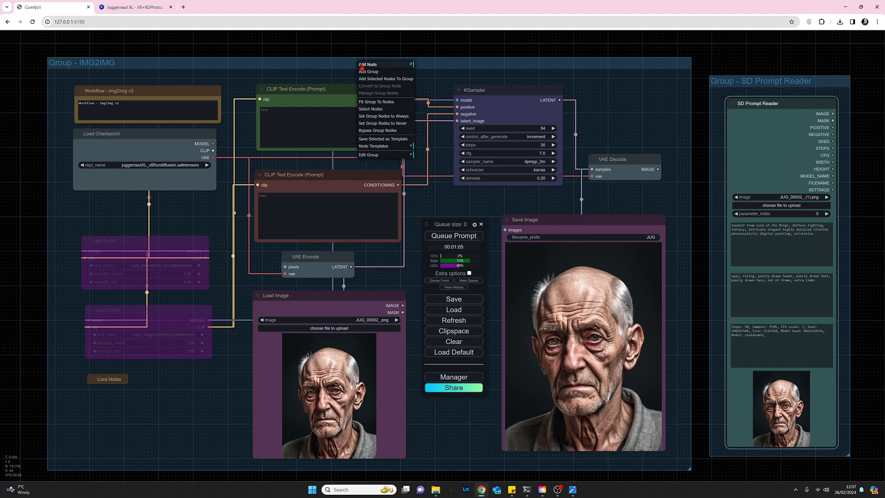
click(381, 125)
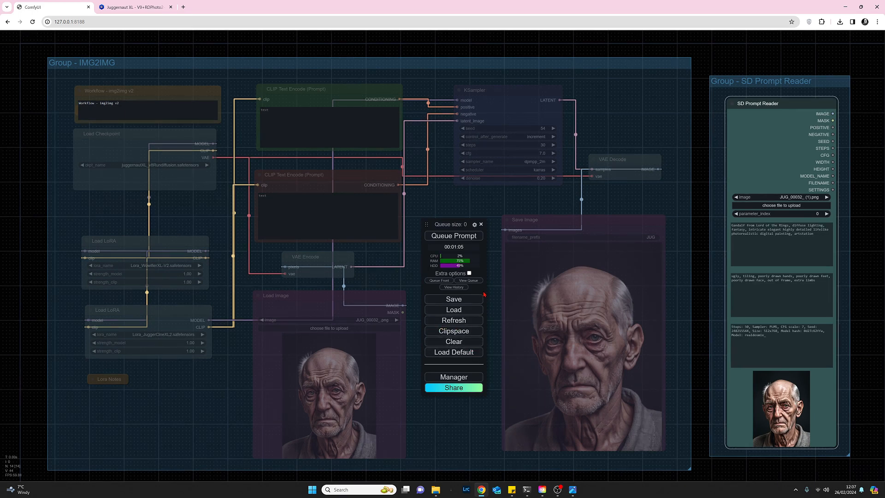
click(459, 240)
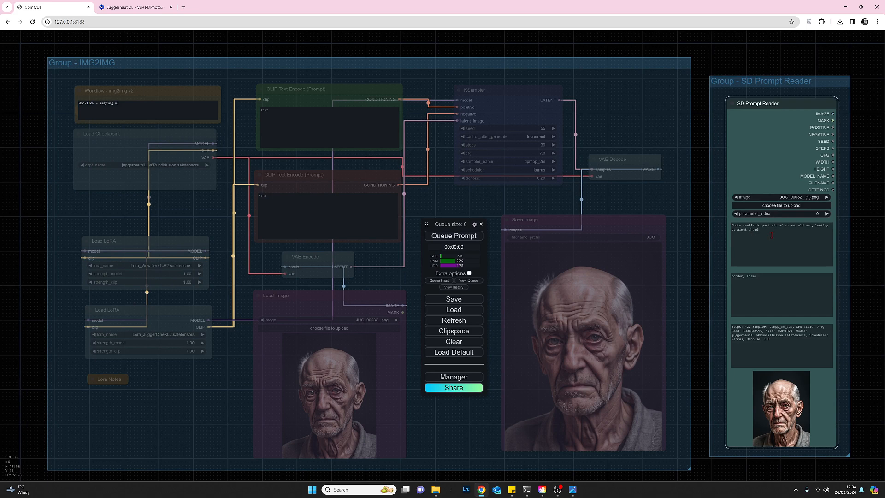
Step: Set all nodes of the IMG2IMG group back to Always
click(336, 66)
right_click(338, 63)
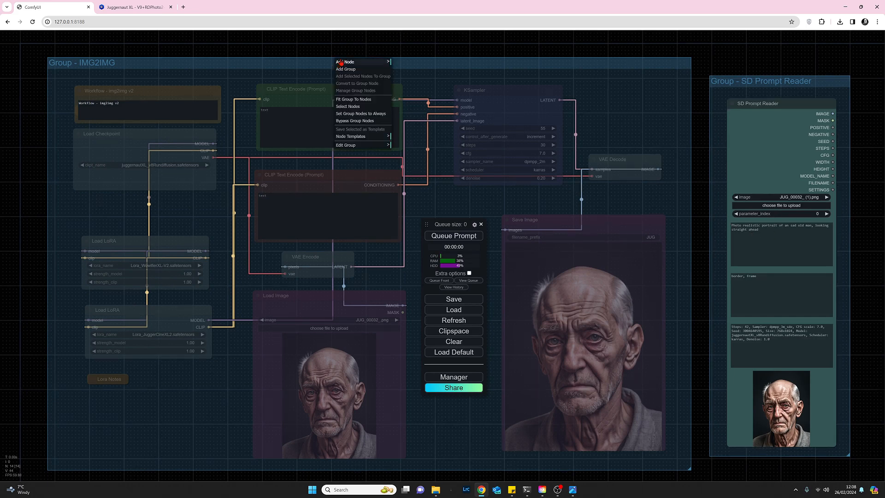
click(376, 114)
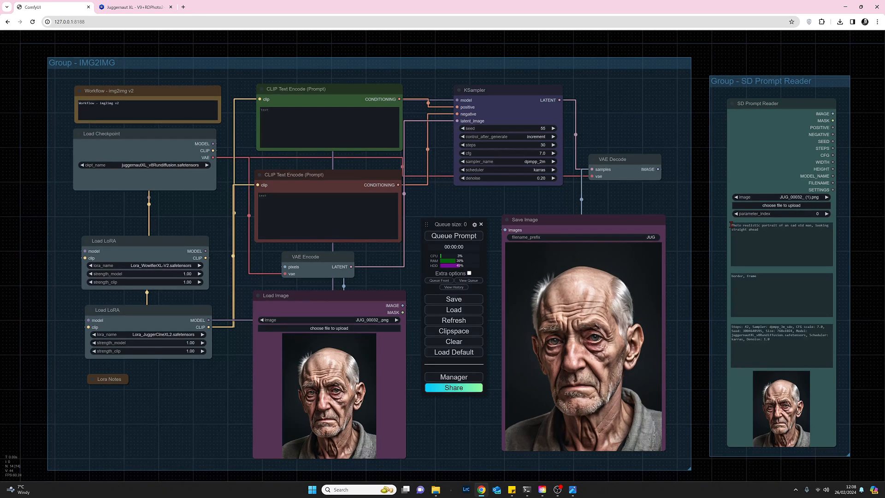
Step: Copy the whole positive prompt from the SD Prompt Reader into the green CLIP Text Encode node
drag(733, 225, 757, 230)
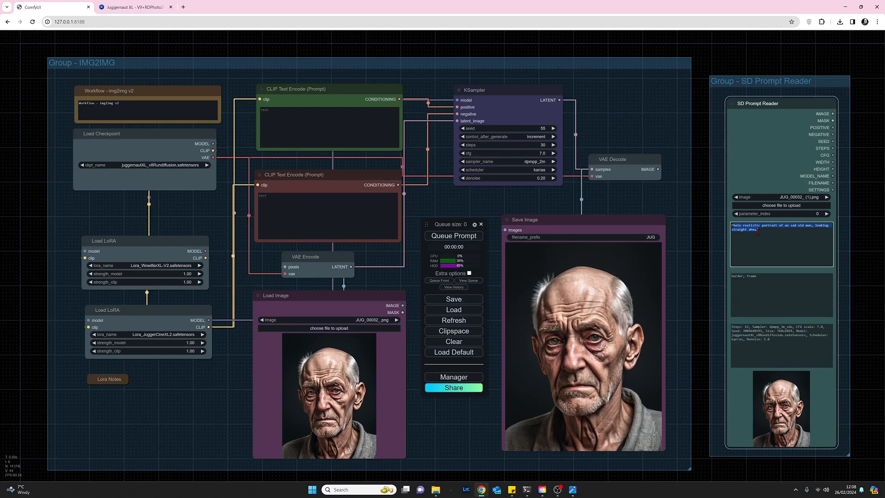
click(734, 225)
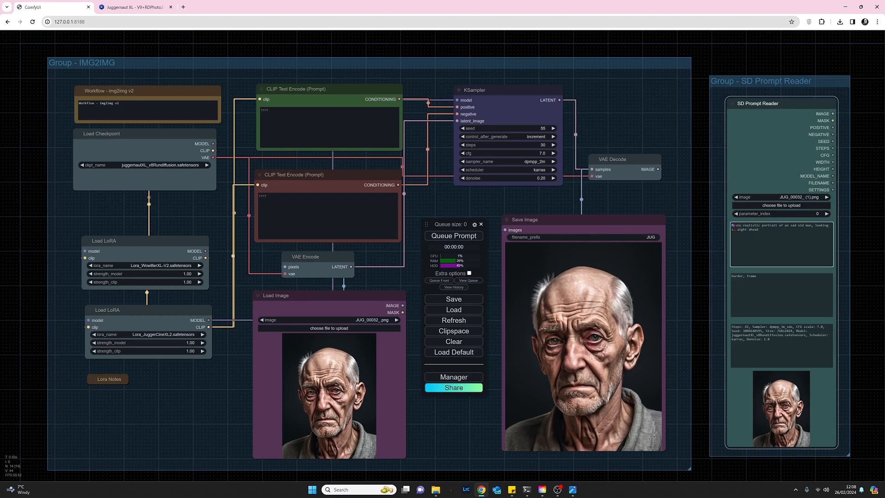
triple_click(733, 226)
key(ctrl+c)
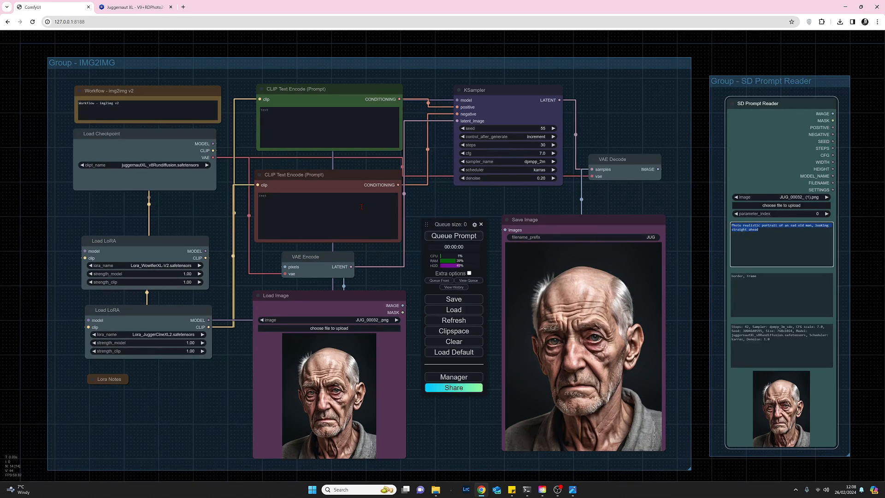
click(290, 116)
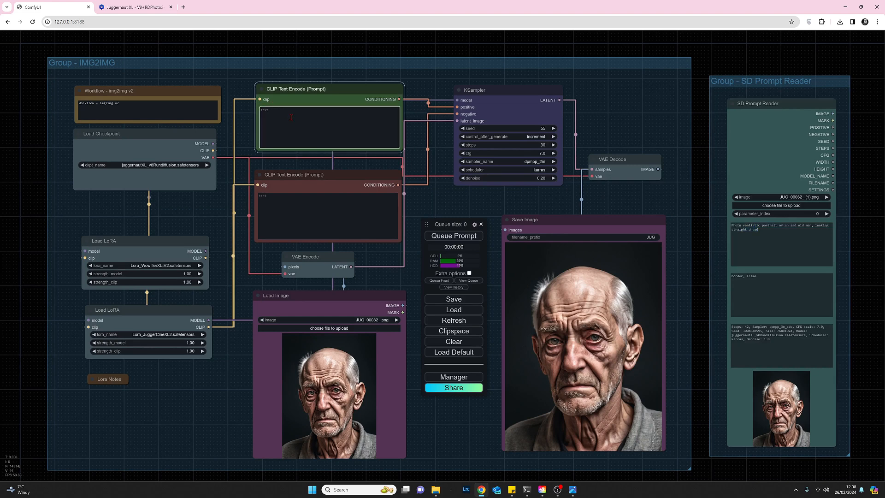
key(ctrl+v)
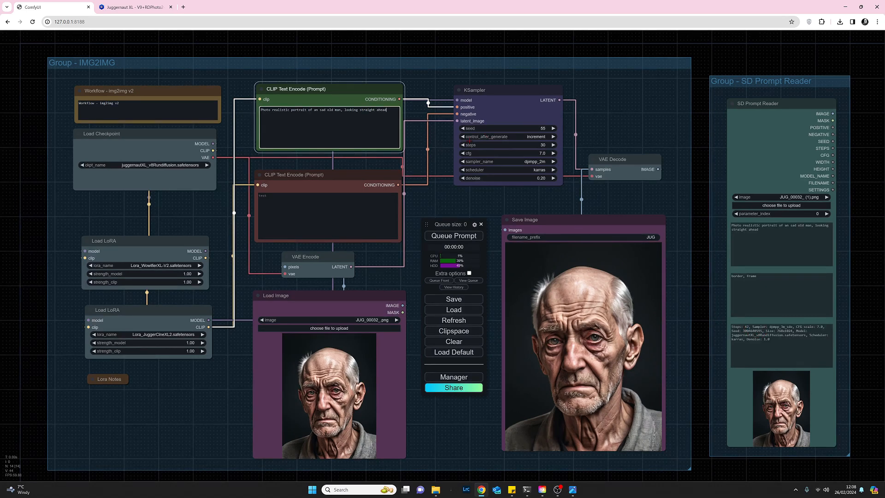
Step: Set the KSampler to 42 steps, the dpmpp_3m_sde sampler and a denoise of 1, following the image's metadata
click(542, 145)
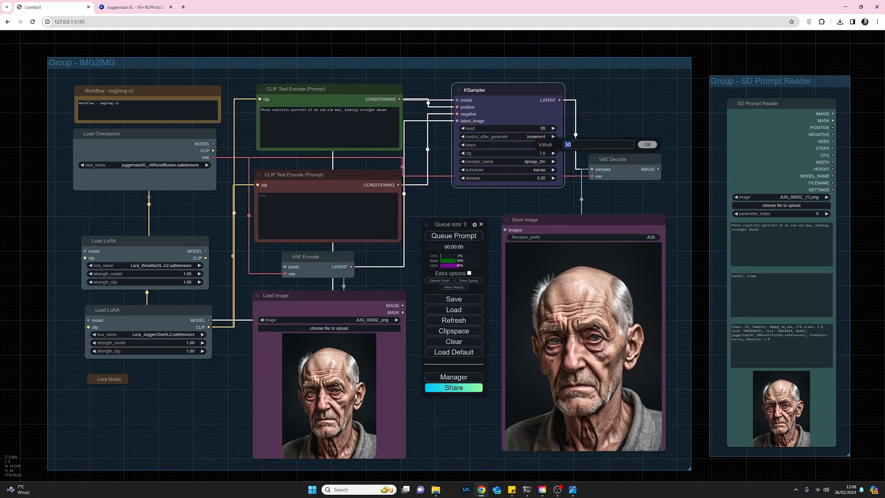
text(42)
key(Return)
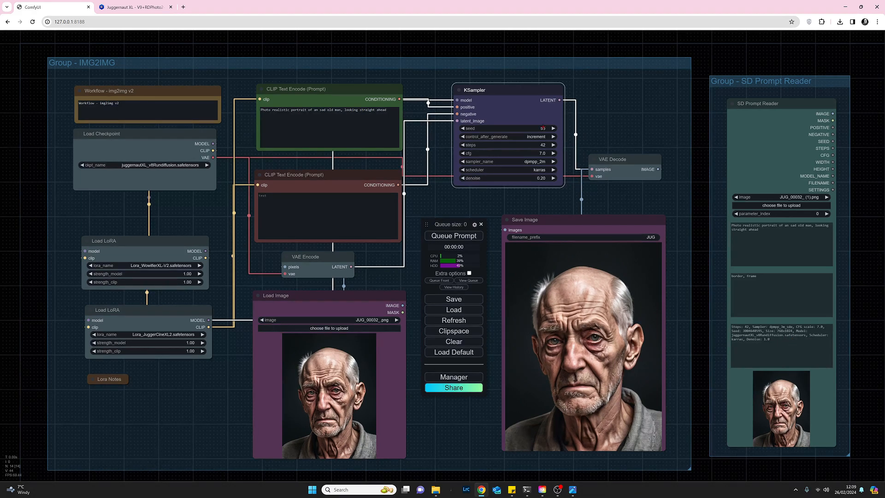
click(530, 162)
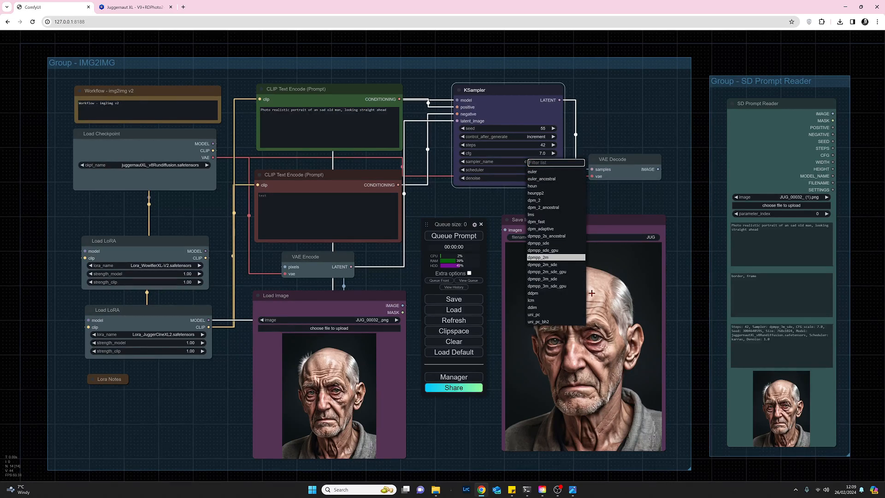
click(566, 281)
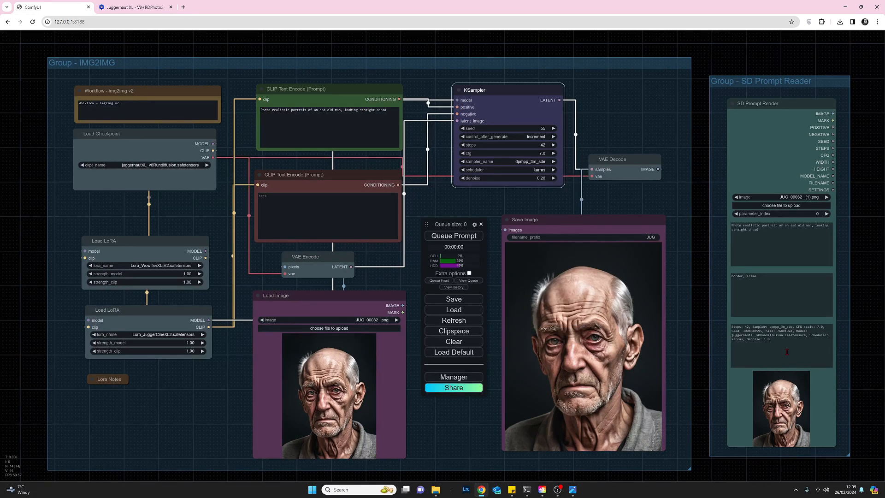
click(539, 178)
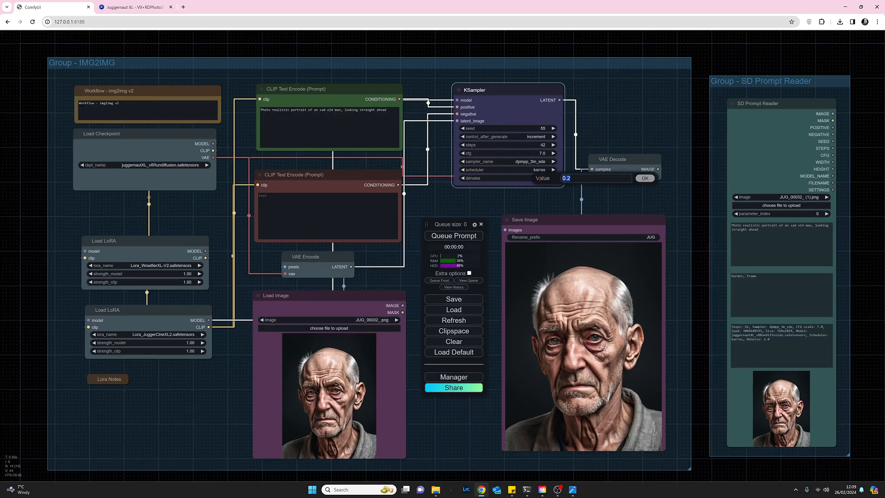
text(1)
key(Return)
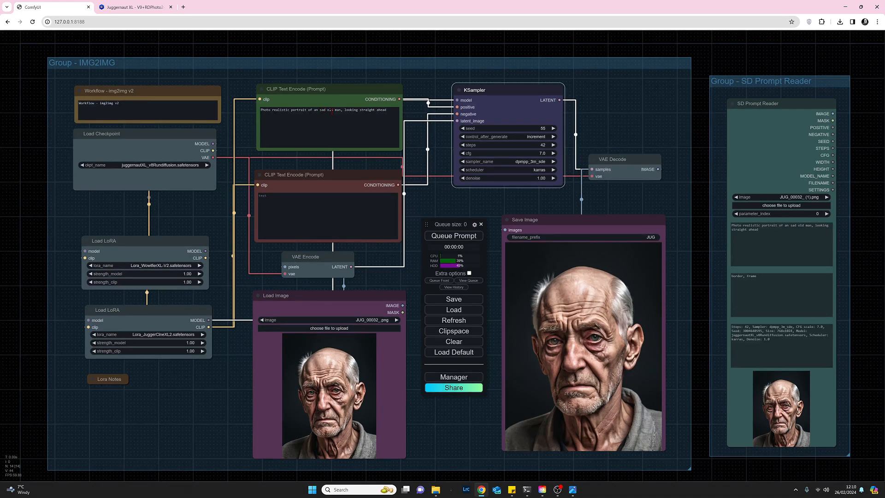
Step: Edit the positive prompt to read "Photo realistic portrait of a happy old man, bad teeth, smiling, looking straight ahead"
click(327, 110)
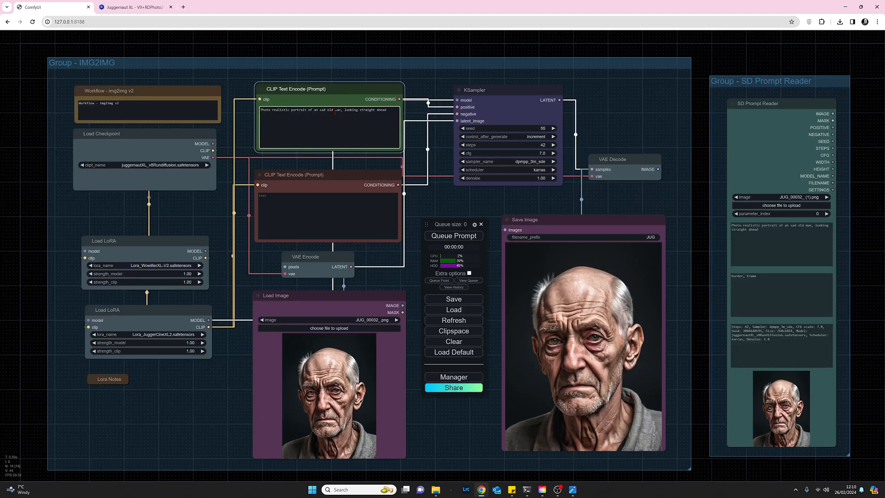
key(BackSpace)
key(BackSpace)
key(BackSpace)
key(BackSpace)
key(BackSpace)
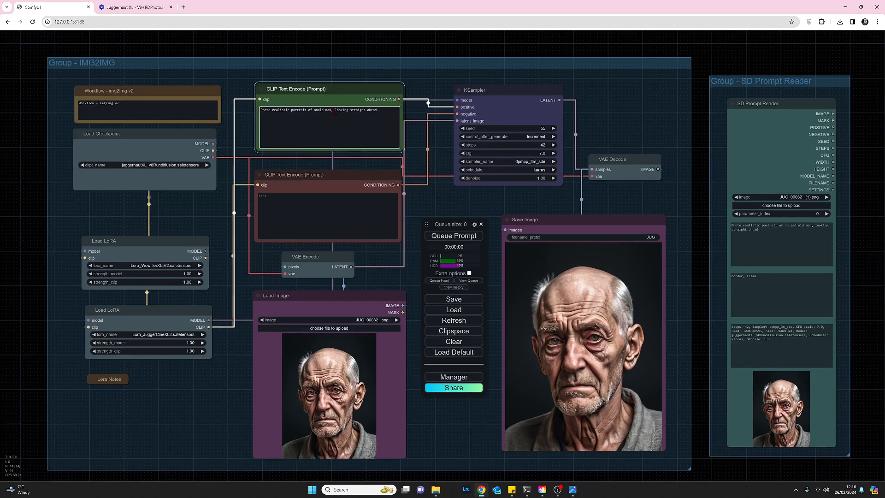
key(BackSpace)
text(happy)
text(, bad teeth,  smiling)
Step: Set the SD Prompt Reader group's nodes to Never and generate an image with the happy old man prompt
right_click(771, 84)
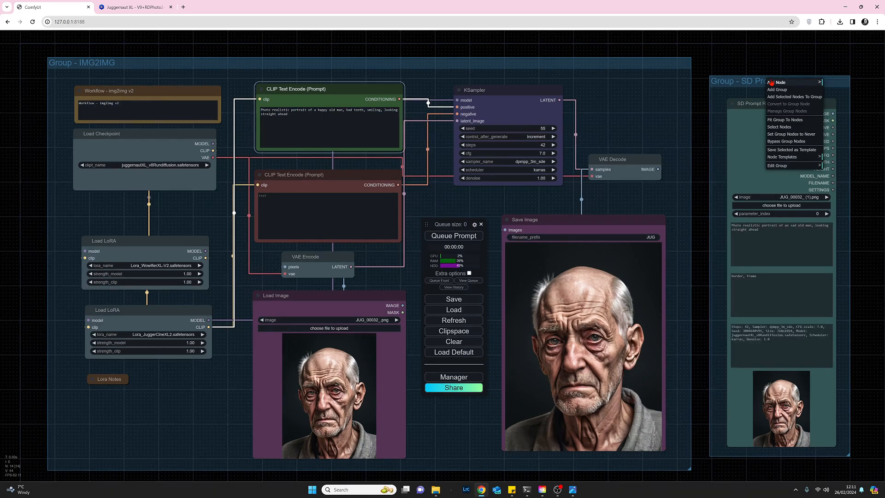
click(789, 134)
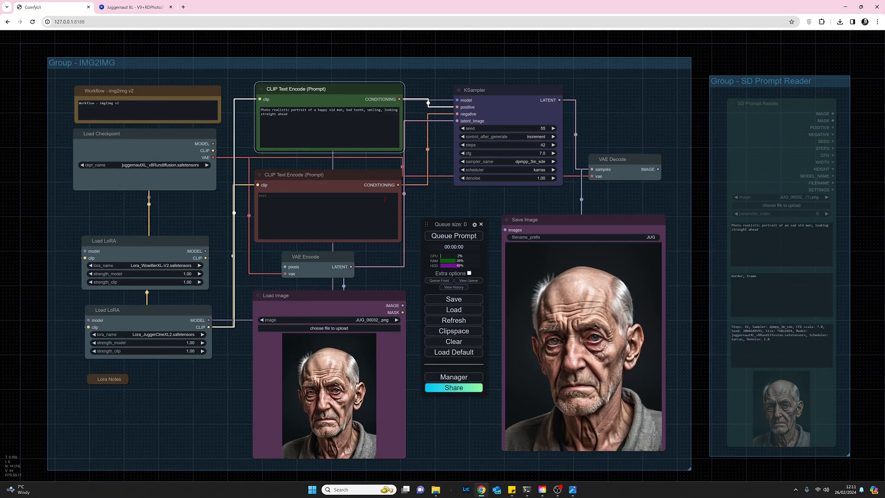
click(454, 237)
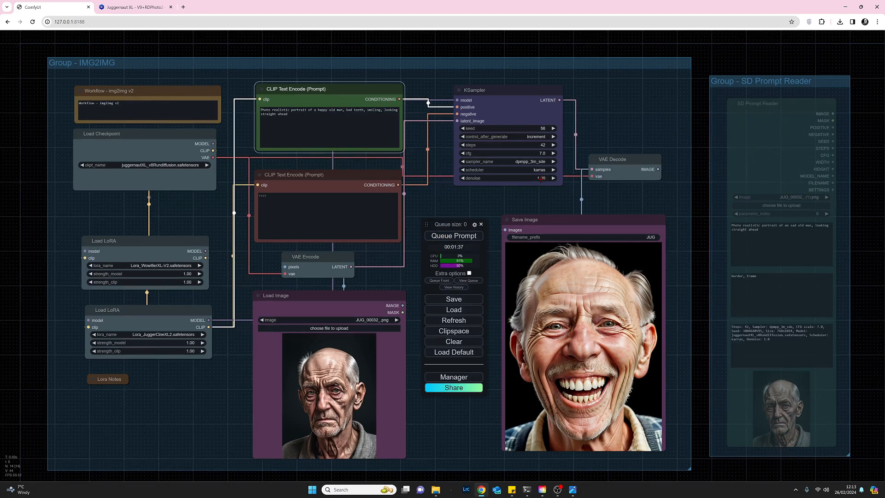
Step: Set the KSampler's denoise to 0.5 and generate the image again
click(540, 178)
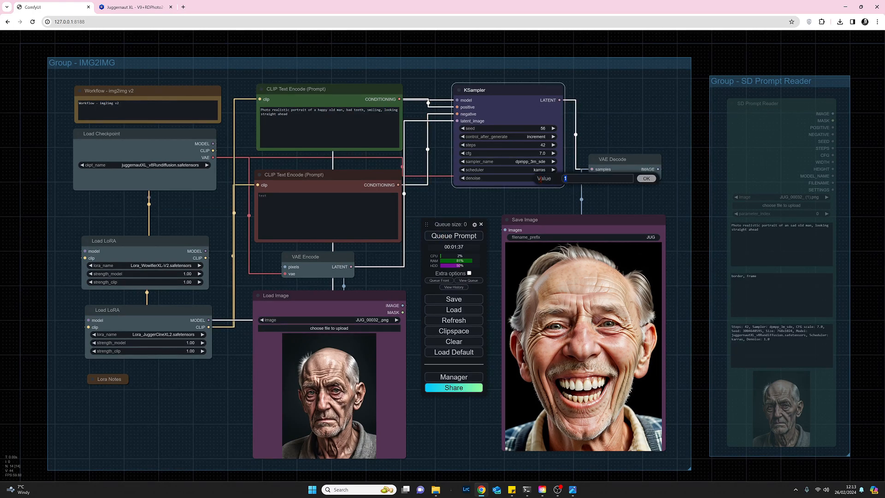
text(0.5)
key(Return)
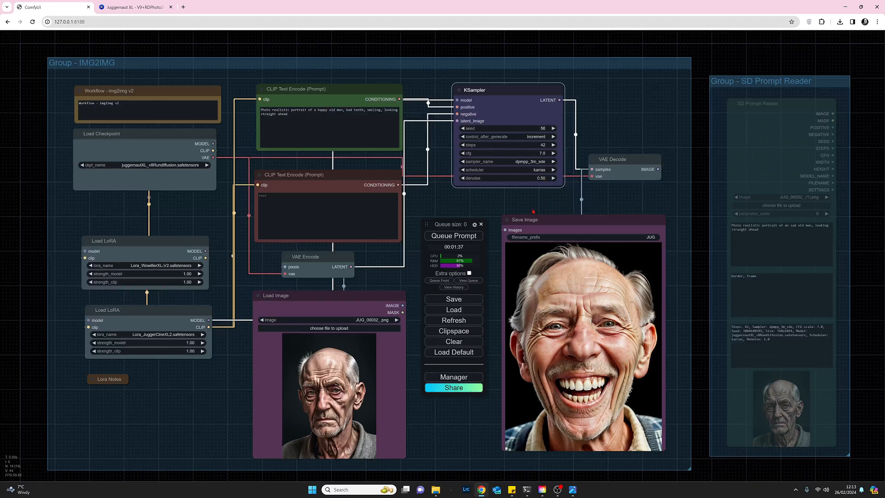
click(453, 236)
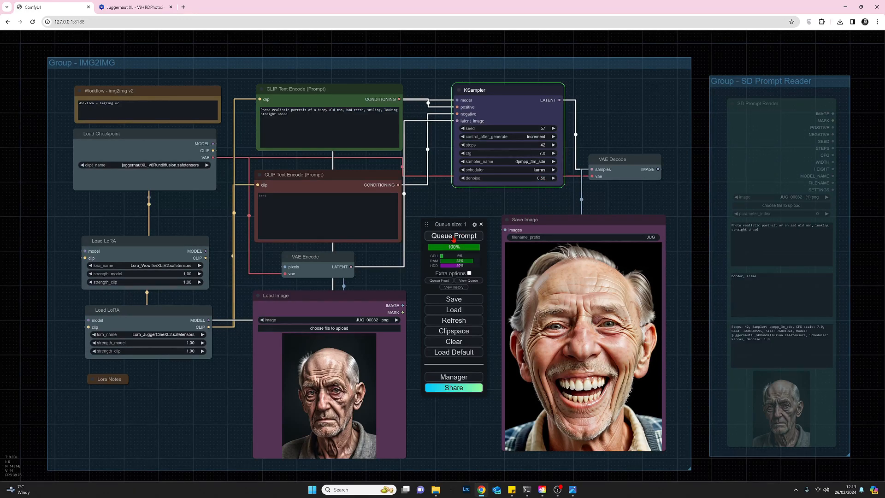